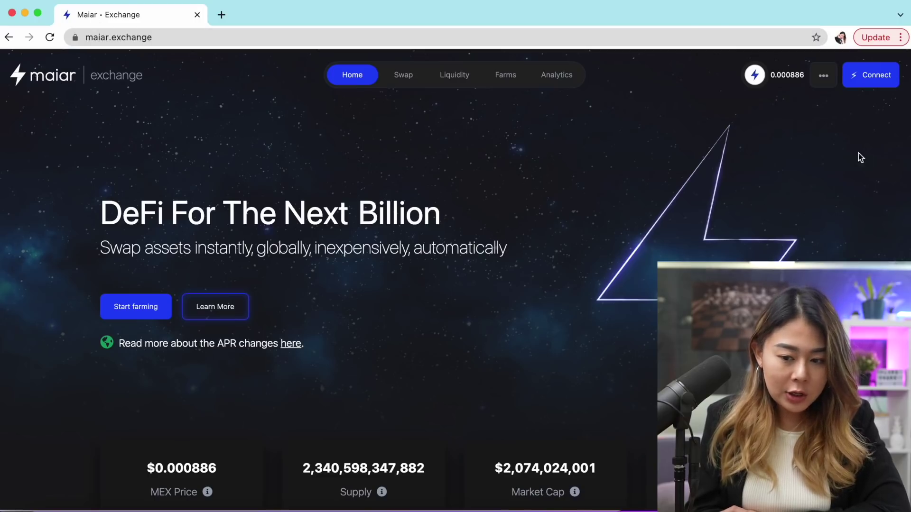
# Open the wallet connection dialog listing Maiar App, Ledger and Elrond Web Wallet
pyautogui.click(879, 83)
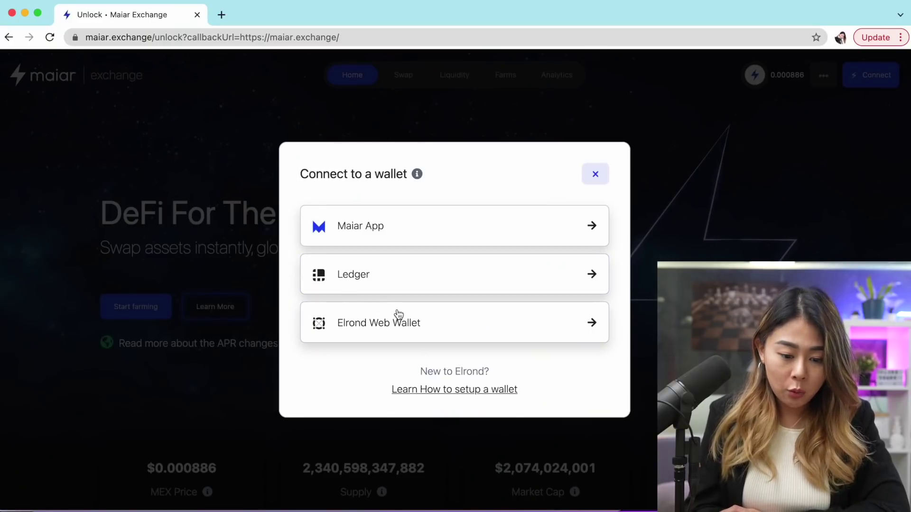
# Choose Elrond Web Wallet, start a new wallet, accept both warnings and reveal the 24-word phrase
pyautogui.click(400, 328)
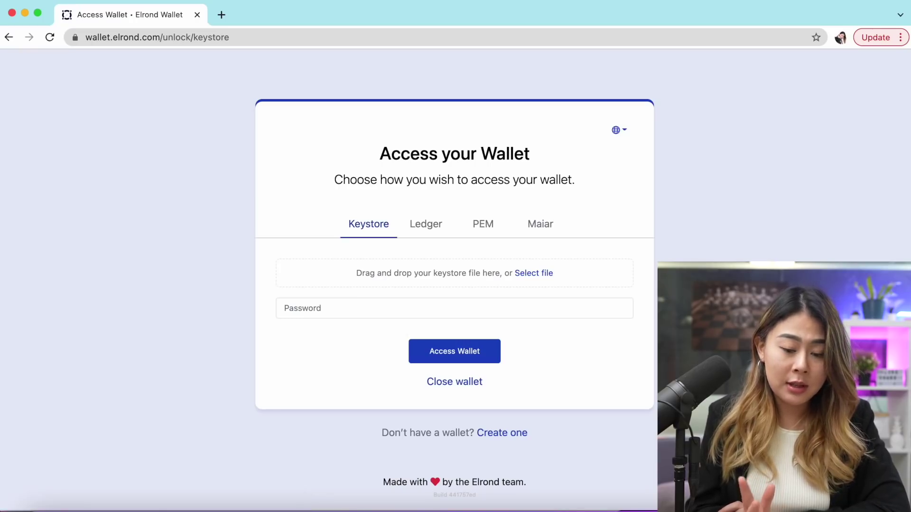
pyautogui.click(520, 439)
pyautogui.click(281, 261)
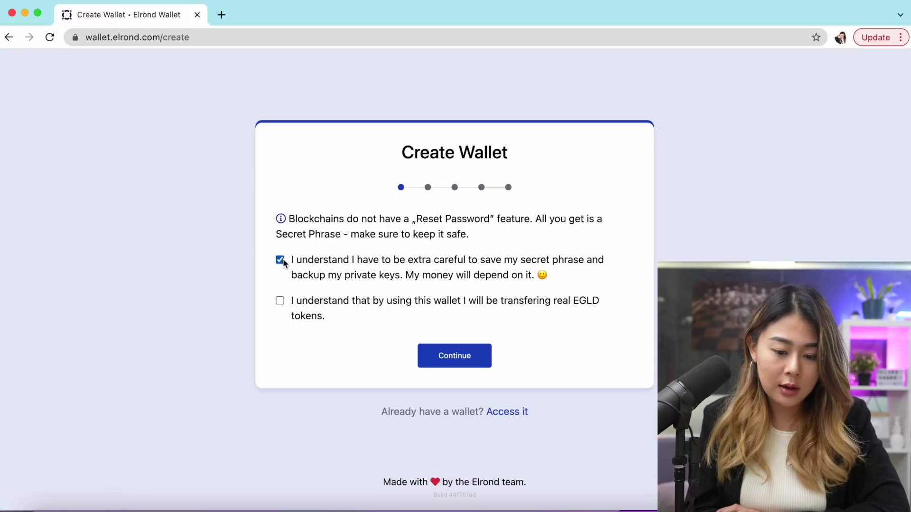
pyautogui.click(456, 357)
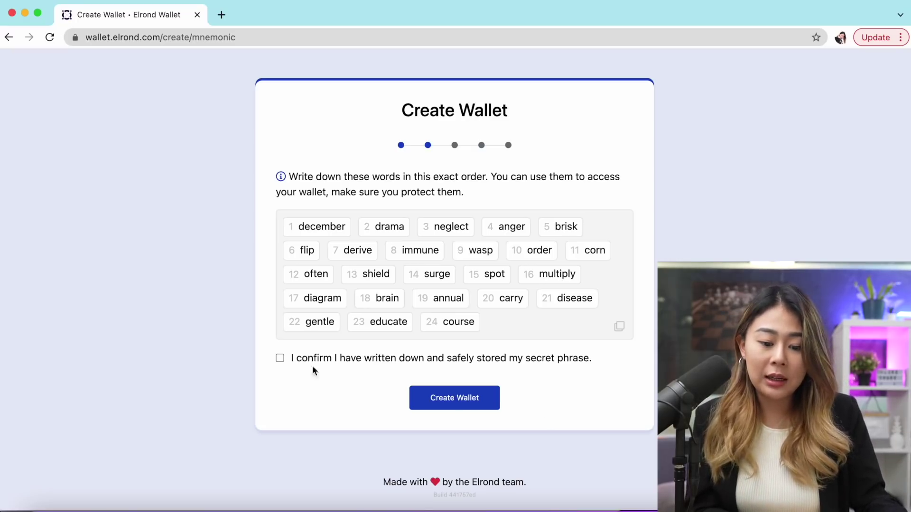
# Answer the quiz for Words 2, 16 and 20 and finish creating the wallet
pyautogui.click(488, 404)
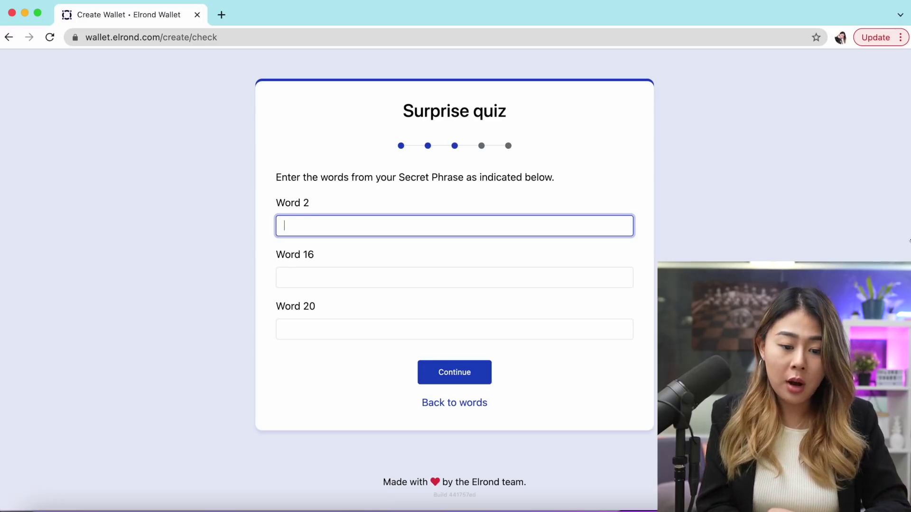
pyautogui.write('drama')
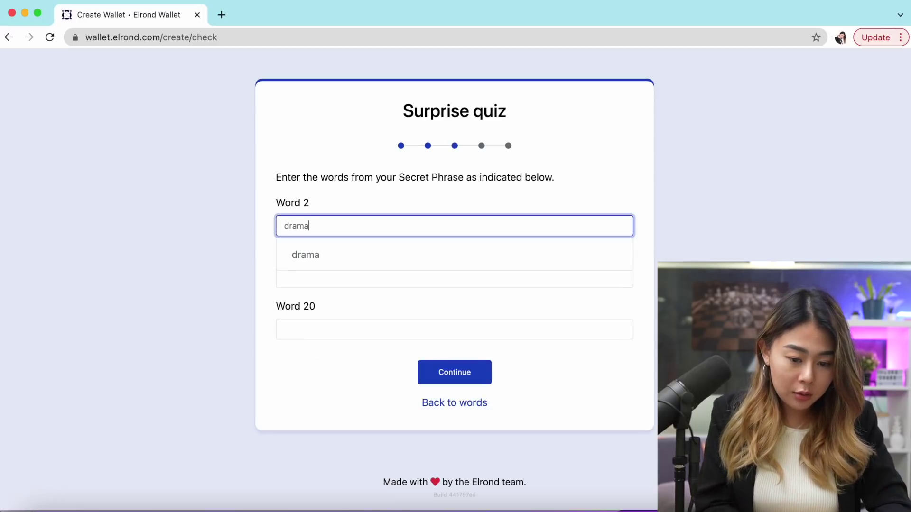
pyautogui.click(547, 281)
pyautogui.write('mul')
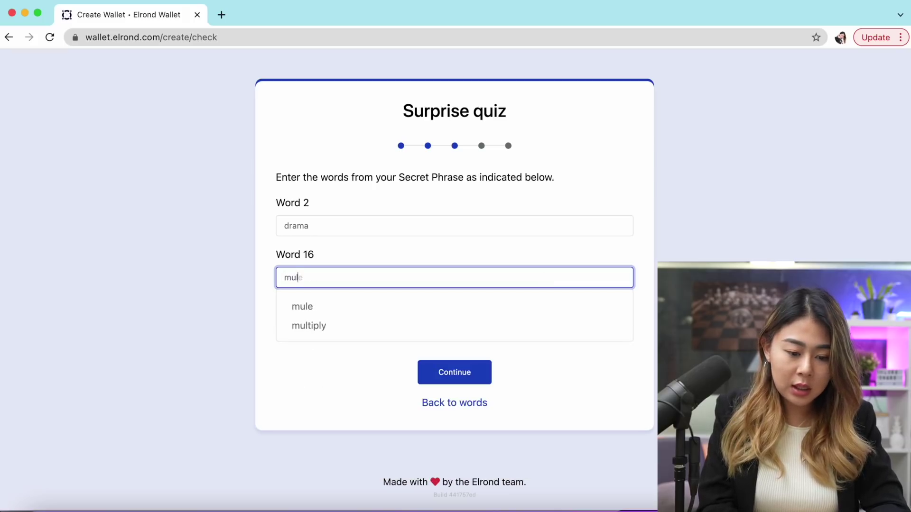
pyautogui.click(524, 328)
pyautogui.write('cary')
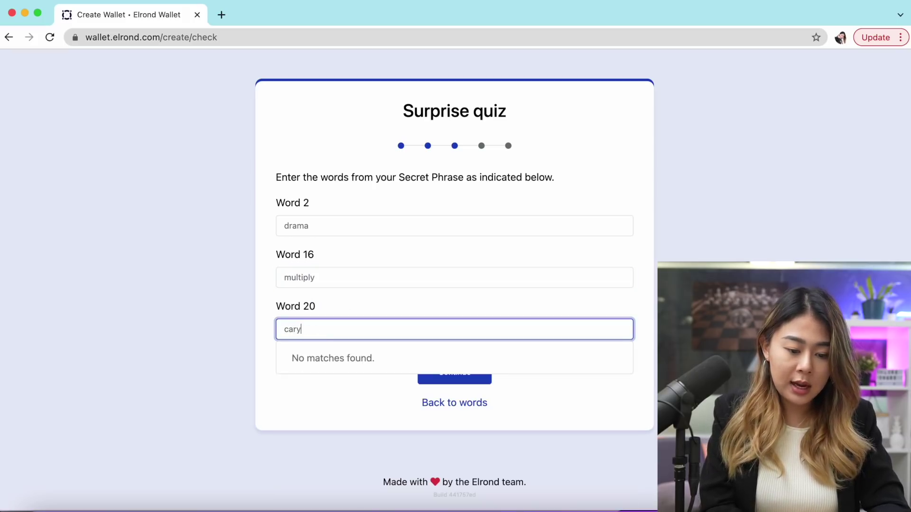
pyautogui.press('BackSpace')
pyautogui.write('ry')
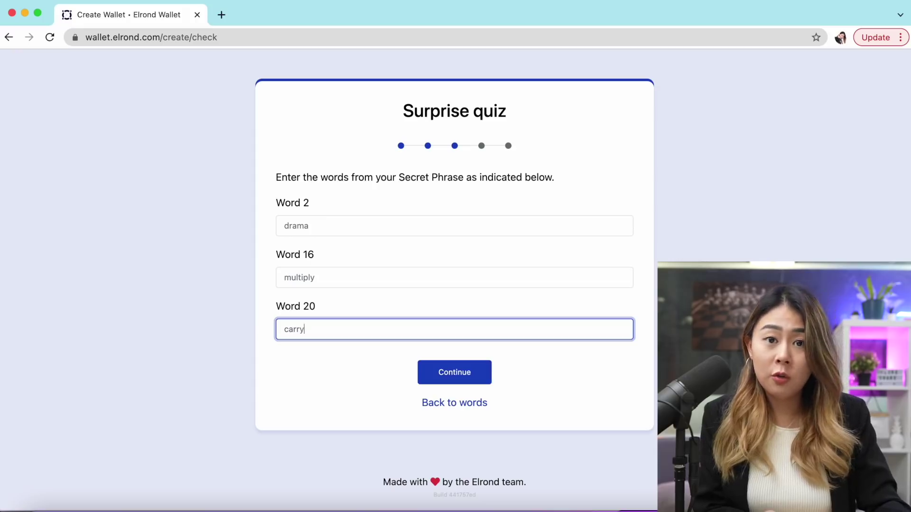
pyautogui.click(479, 372)
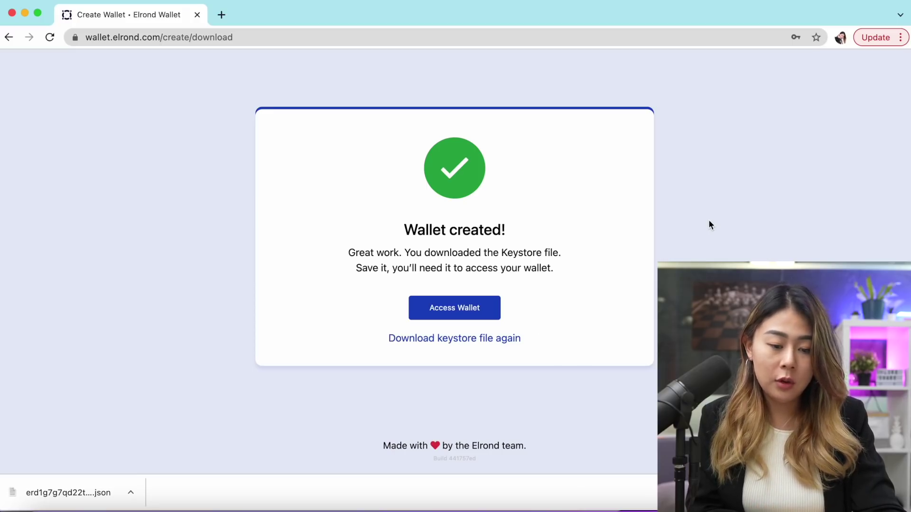
pyautogui.click(475, 311)
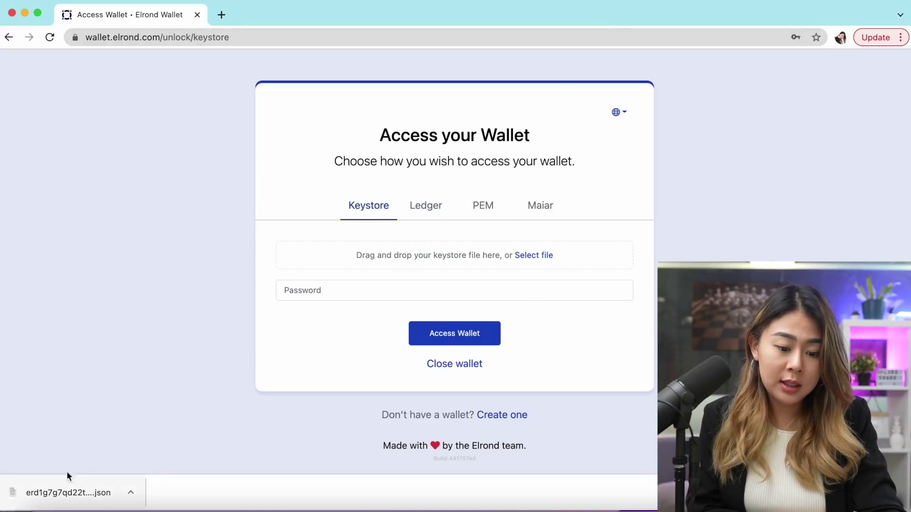
# Unlock the wallet with the keystore file and password, then copy its address
pyautogui.moveTo(49, 493); pyautogui.dragTo(428, 250)
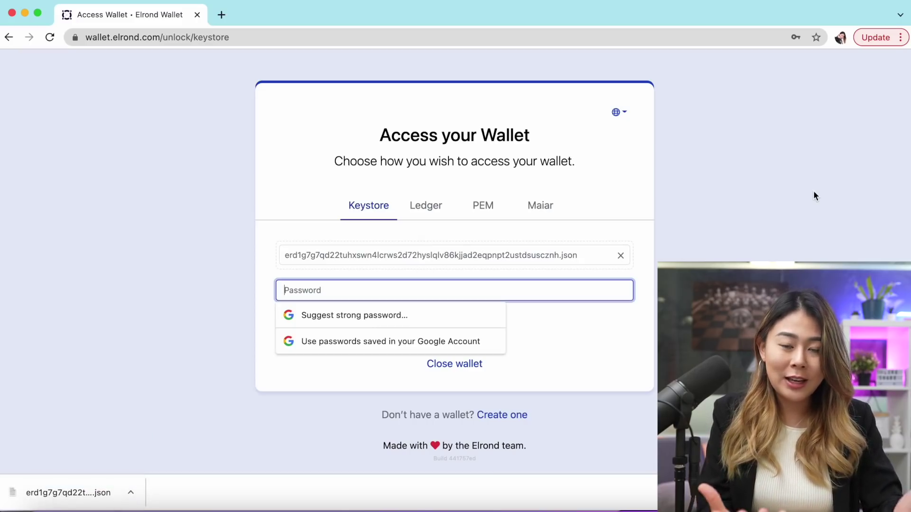
pyautogui.hotkey('ctrl', 'v')
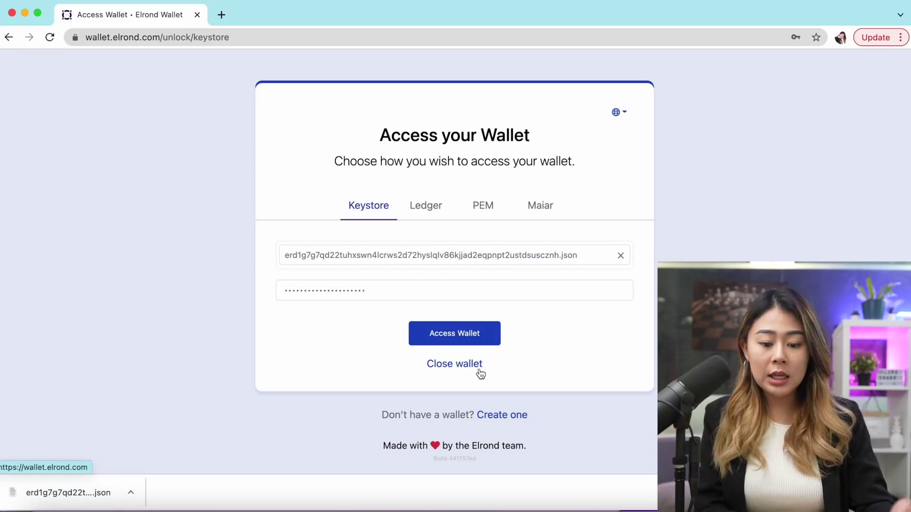
pyautogui.click(465, 340)
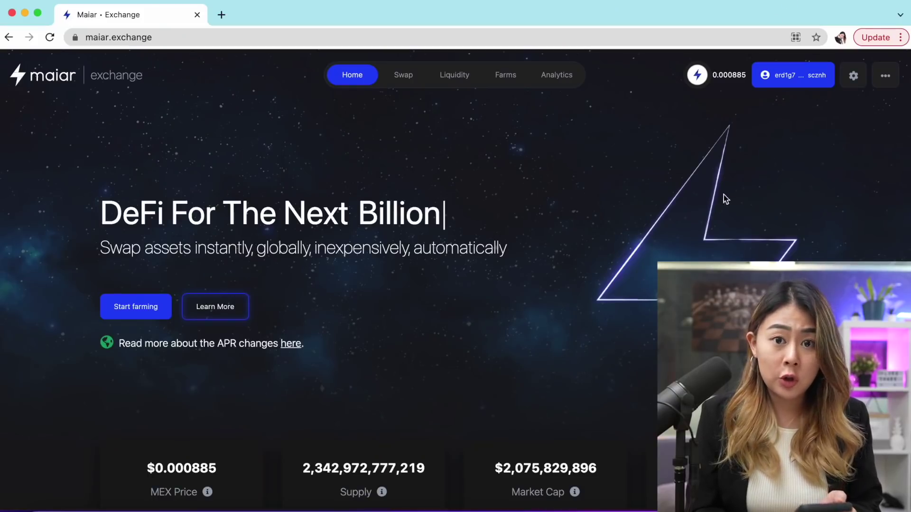
pyautogui.click(790, 80)
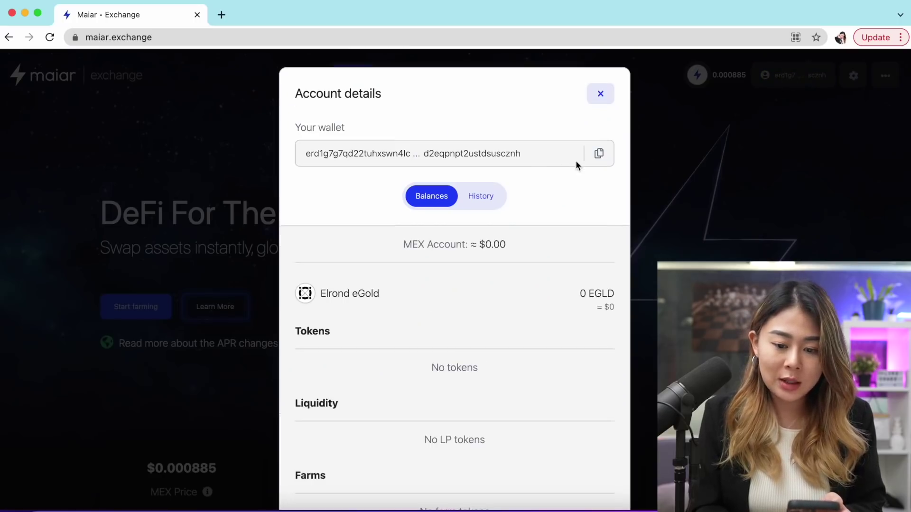
pyautogui.click(599, 154)
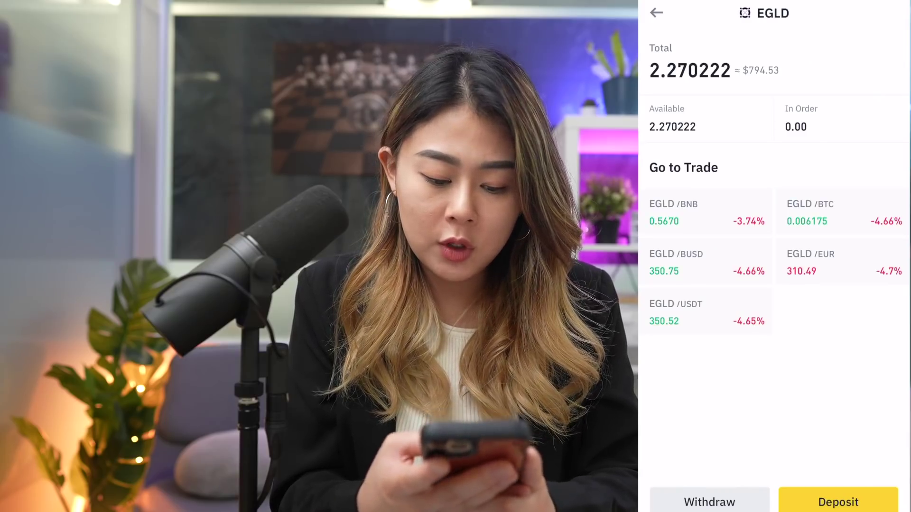
# Start an EGLD withdrawal in Binance to the copied wallet address
pyautogui.click(709, 502)
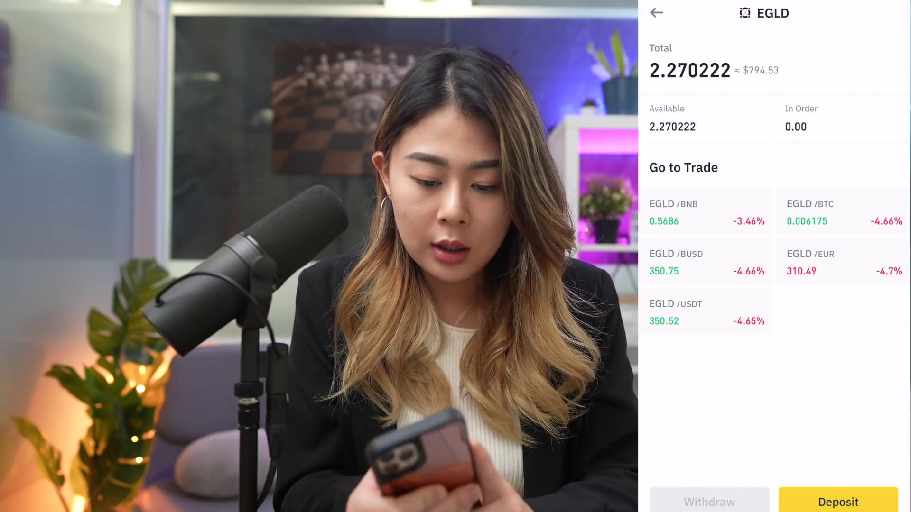
pyautogui.click(707, 116)
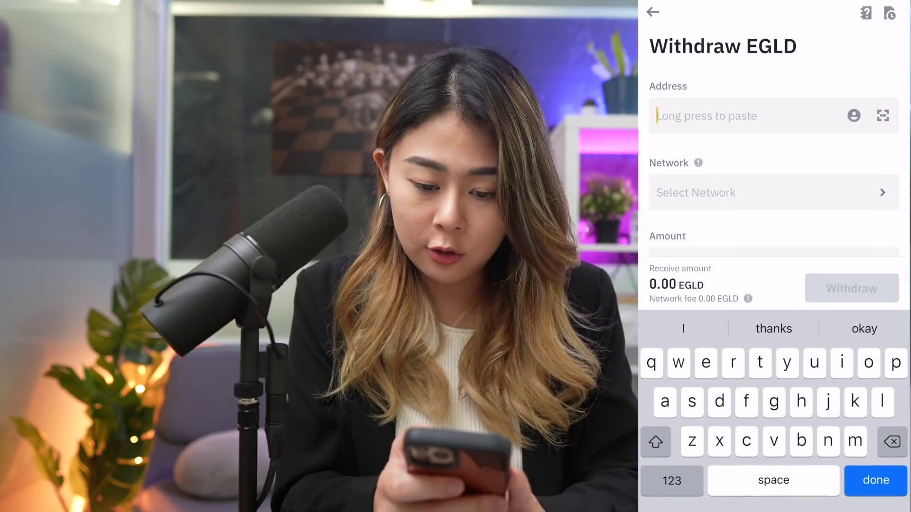
pyautogui.click(707, 116)
pyautogui.click(669, 81)
pyautogui.press('Return')
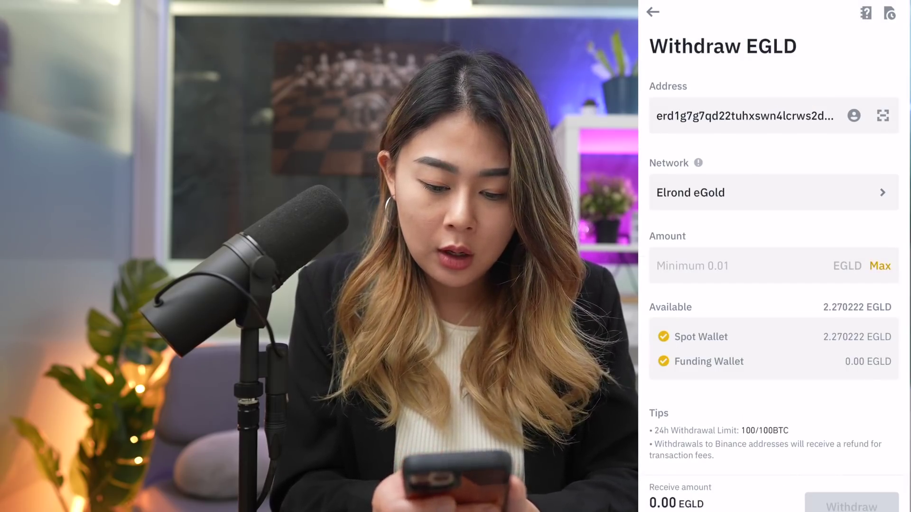
# Withdraw 0.02 EGLD on the Elrond eGold network, then go to Maiar Exchange's Farms page
pyautogui.scroll(-1, 773, 285)
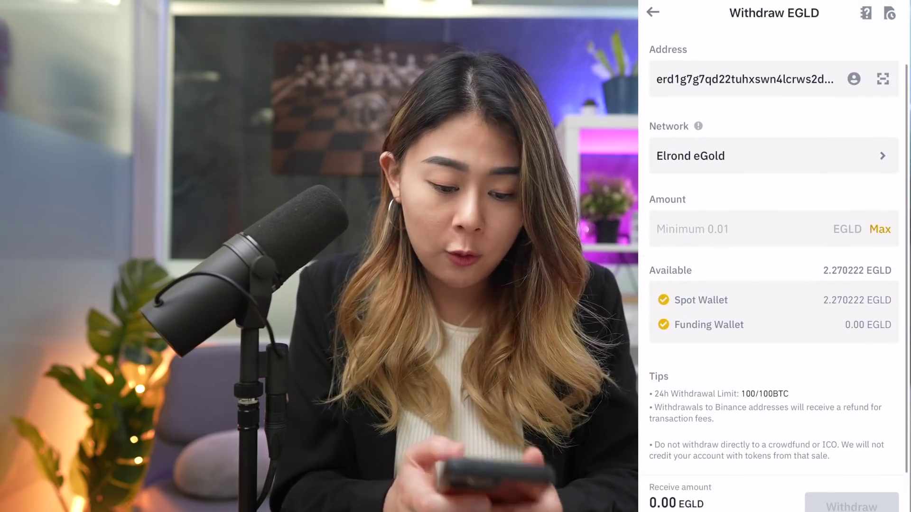
pyautogui.click(740, 228)
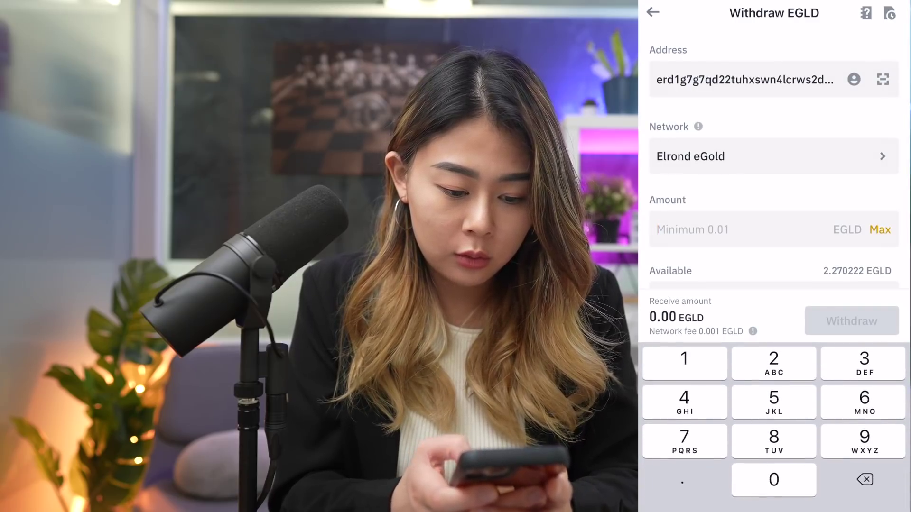
pyautogui.write('0.02')
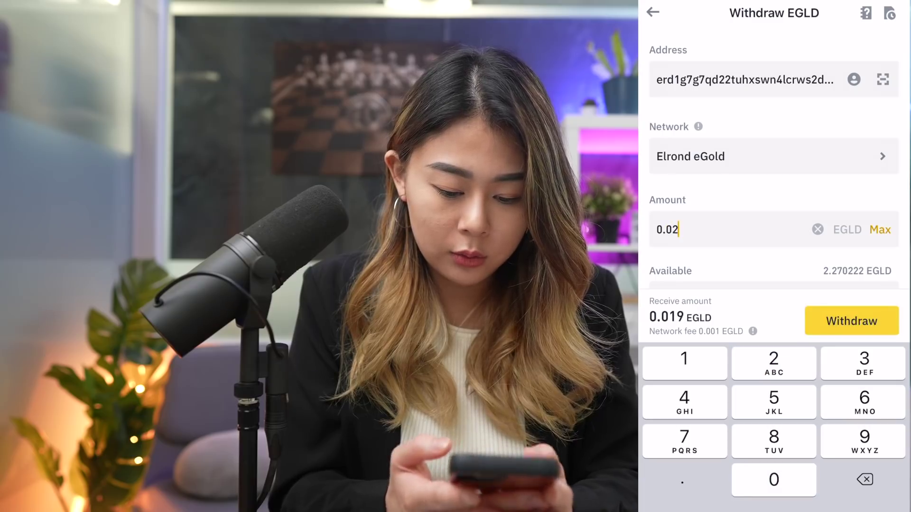
pyautogui.press('Escape')
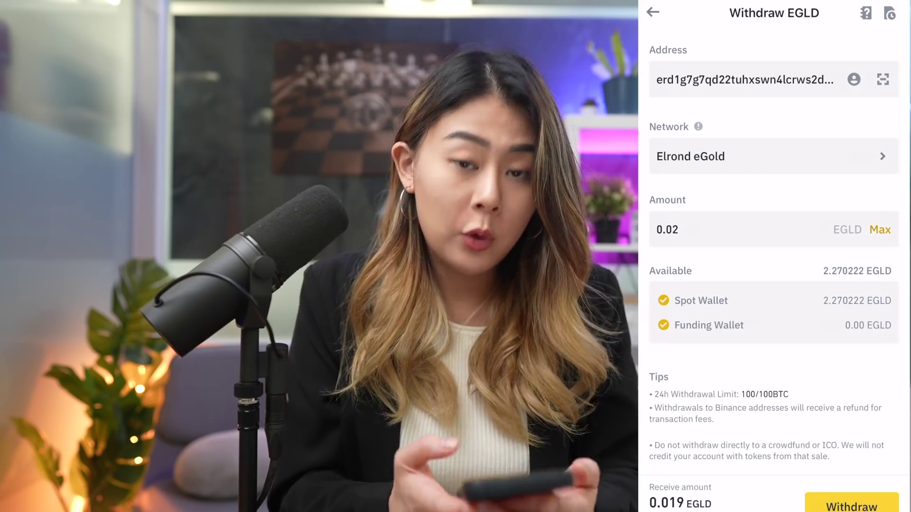
pyautogui.scroll(-2, 773, 285)
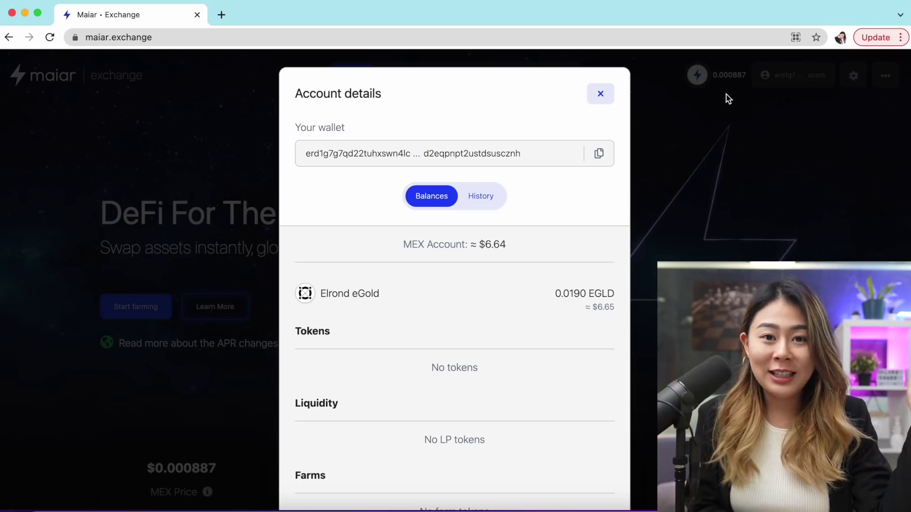
pyautogui.click(601, 92)
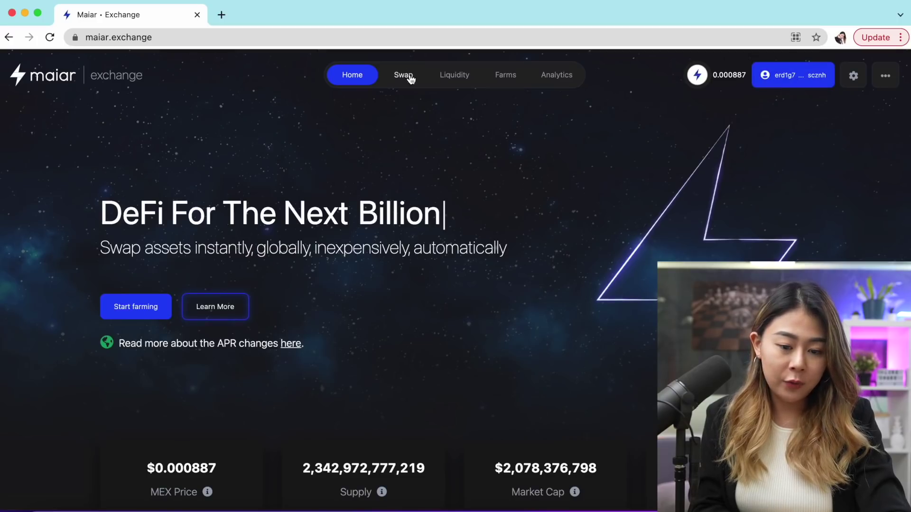
pyautogui.click(505, 80)
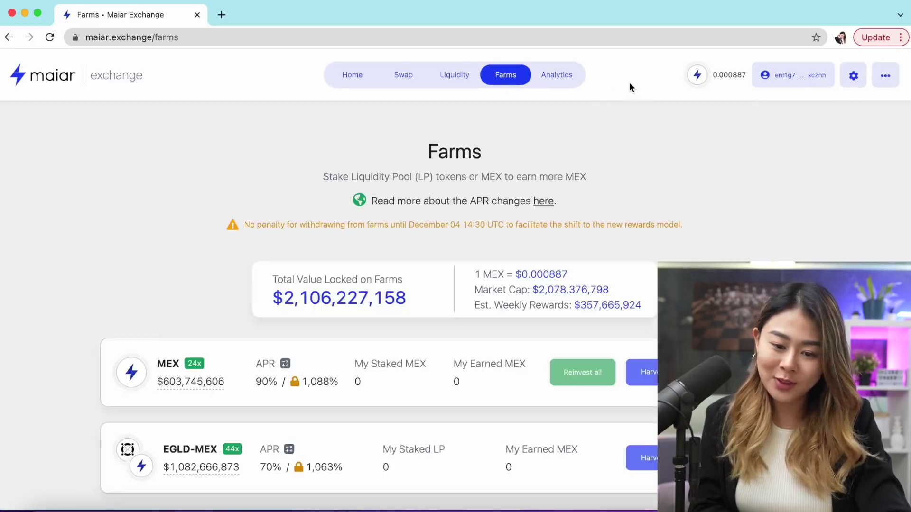
# Scroll the Farms list to see the EGLD-USDC farm with zero staked
pyautogui.scroll(-3, 593, 237)
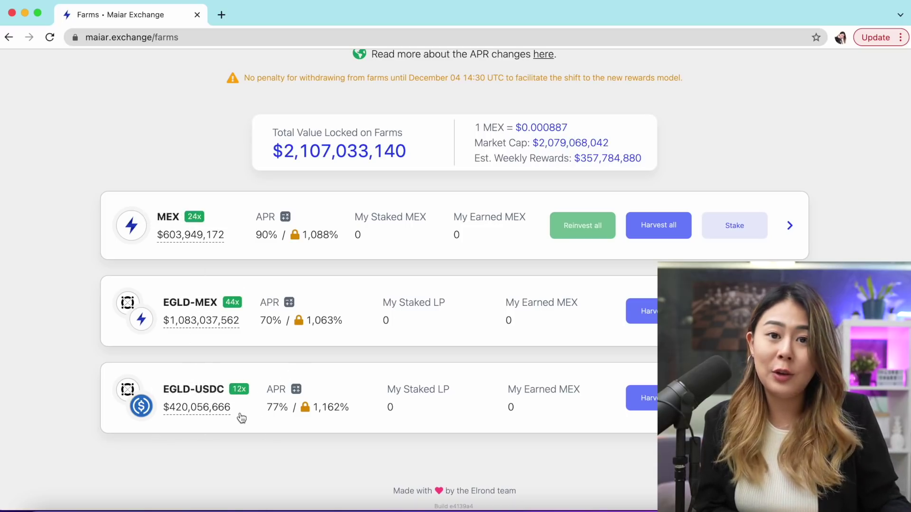
pyautogui.scroll(1, 39, 381)
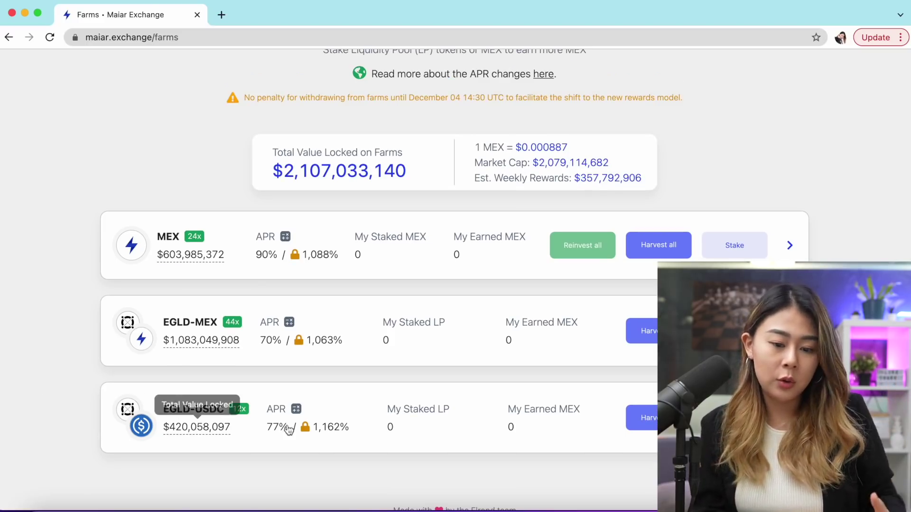
pyautogui.scroll(5, 226, 274)
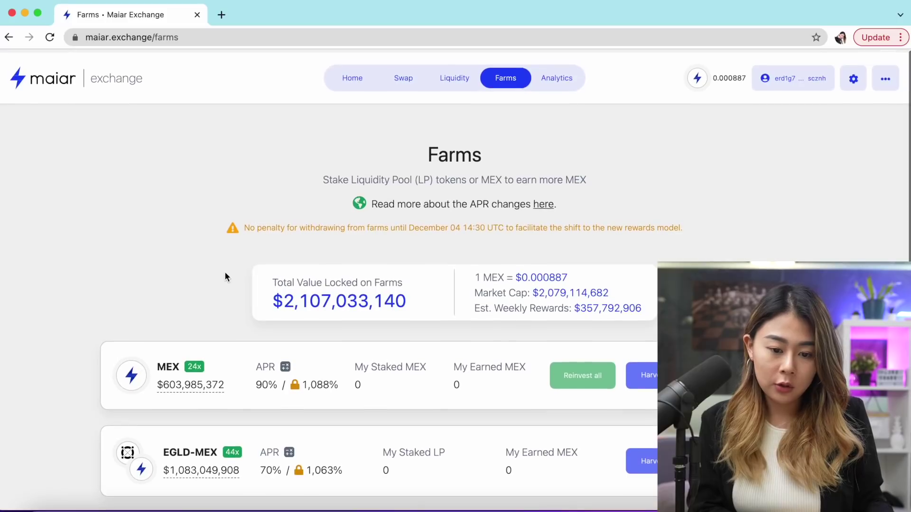
# Set the swap to trade the full 0.2180 EGLD for about 76.0953 USDC
pyautogui.click(402, 80)
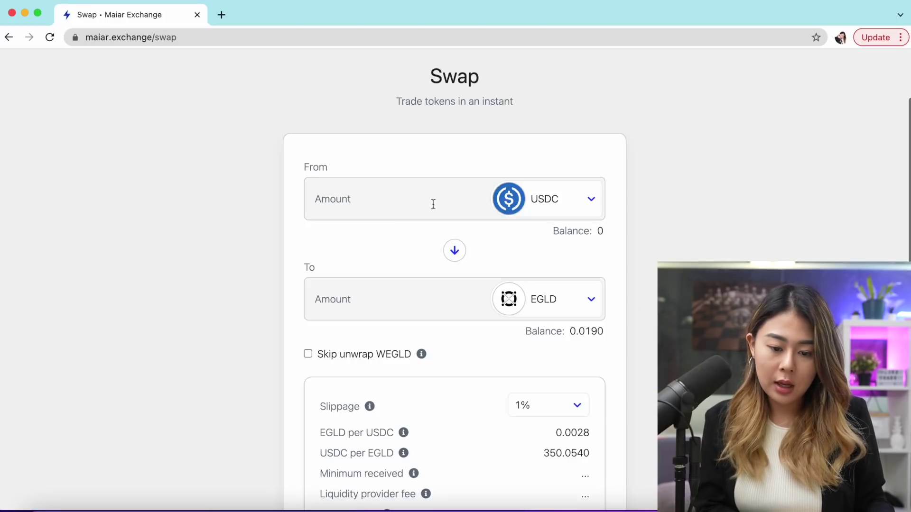
pyautogui.click(455, 255)
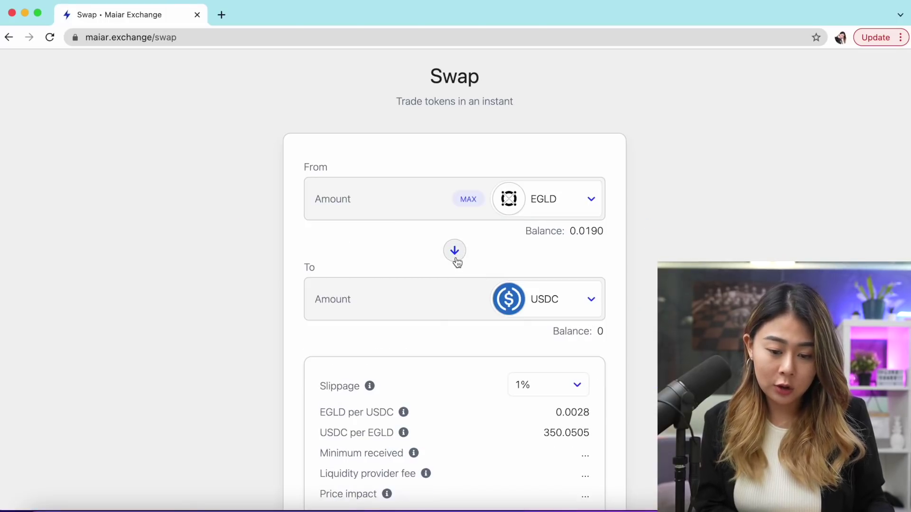
pyautogui.click(468, 199)
pyautogui.scroll(2, 636, 144)
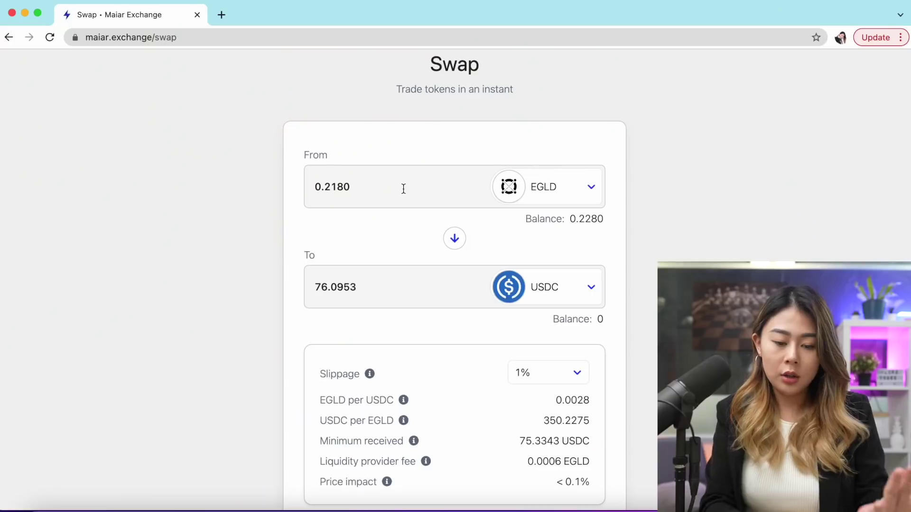
# Change the From amount to 0.11 EGLD, choose 3% slippage and submit the USDC swap
pyautogui.click(403, 189)
pyautogui.press('BackSpace')
pyautogui.press('BackSpace')
pyautogui.press('BackSpace')
pyautogui.press('BackSpace')
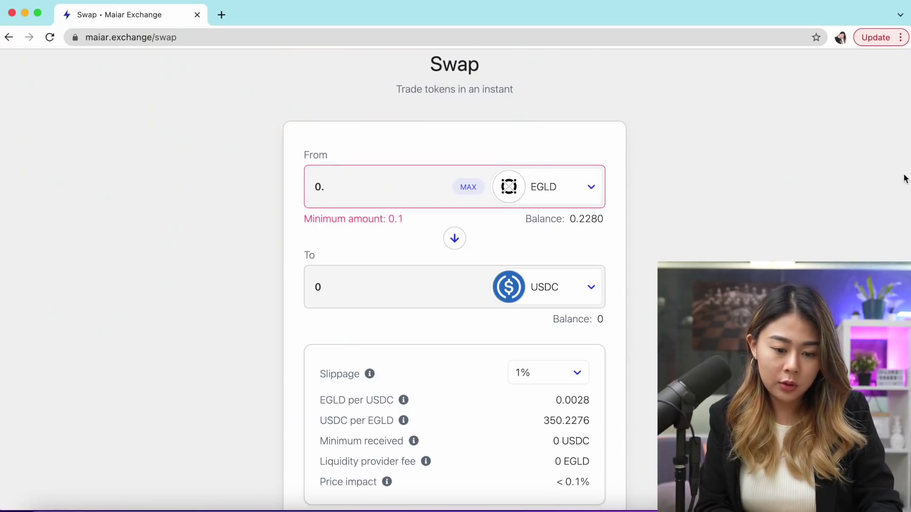
pyautogui.write('11')
pyautogui.scroll(-2, 541, 328)
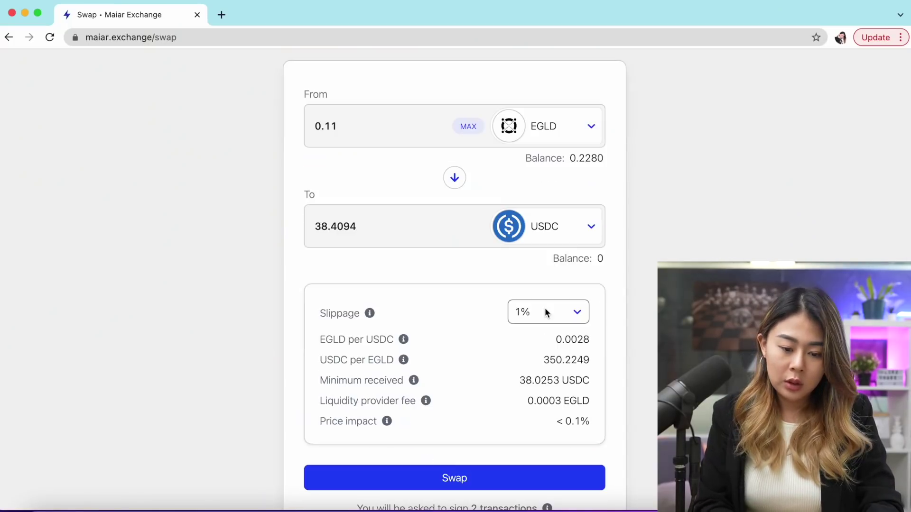
pyautogui.click(545, 311)
pyautogui.write('3')
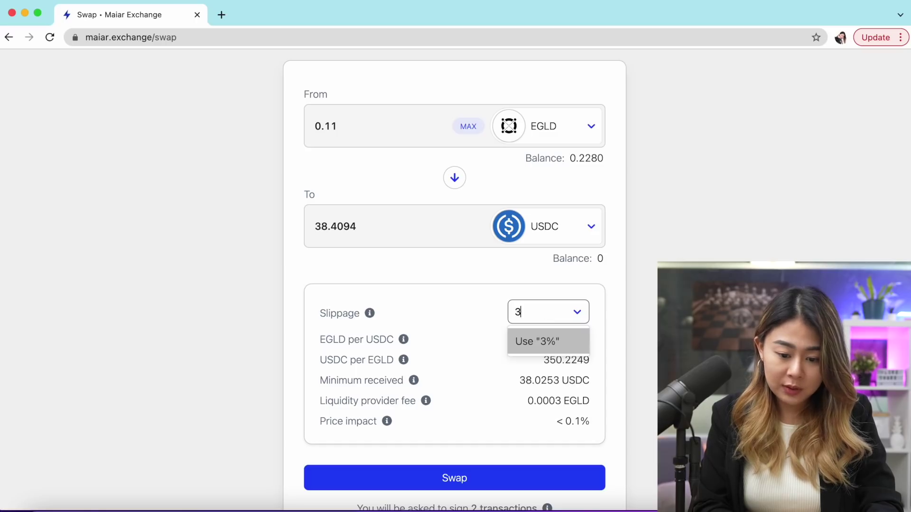
pyautogui.click(553, 342)
pyautogui.scroll(-2, 552, 342)
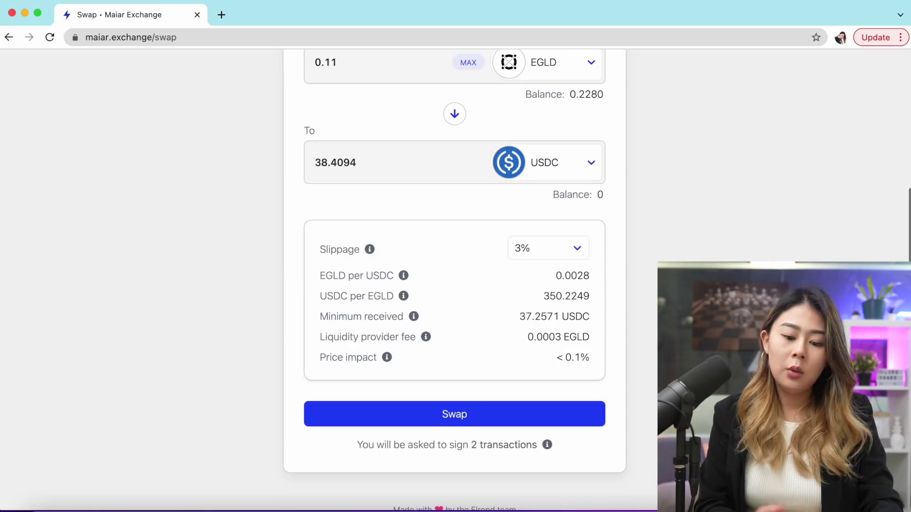
pyautogui.click(455, 423)
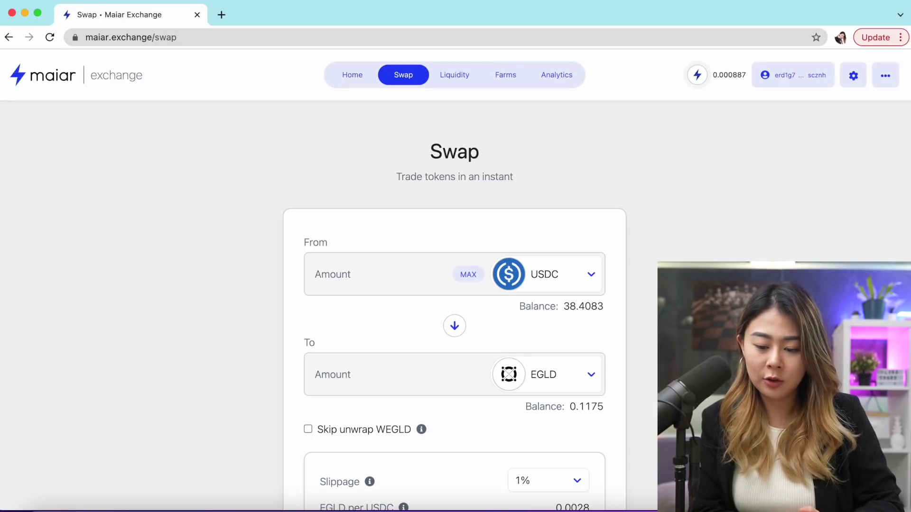
# Check the wallet's EGLD and USDC balances in the account details
pyautogui.click(793, 75)
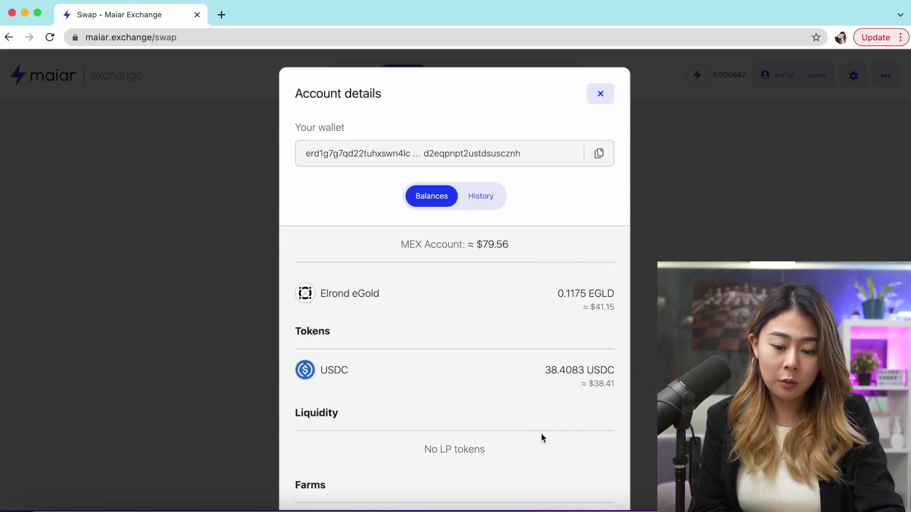
pyautogui.scroll(-3, 491, 321)
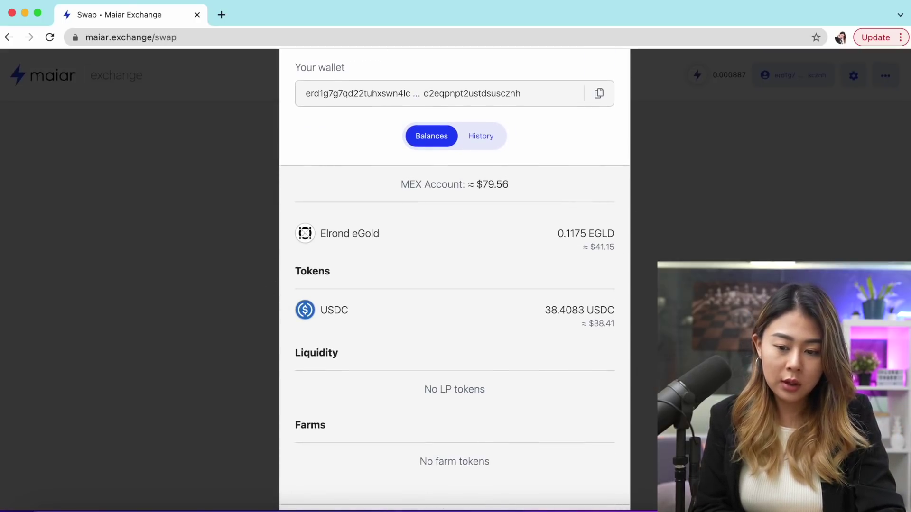
pyautogui.press('Escape')
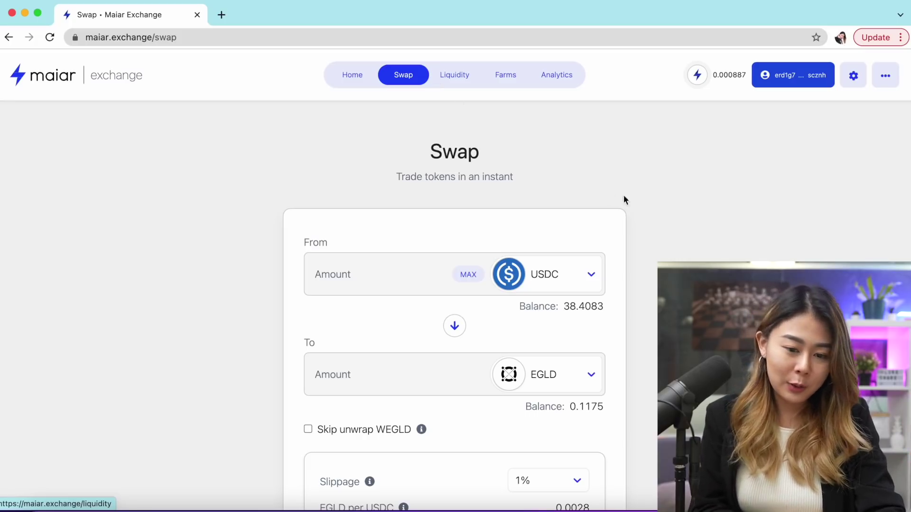
# Expand the EGLD-USDC pool under Liquidity's Active Pools
pyautogui.click(467, 79)
pyautogui.click(570, 236)
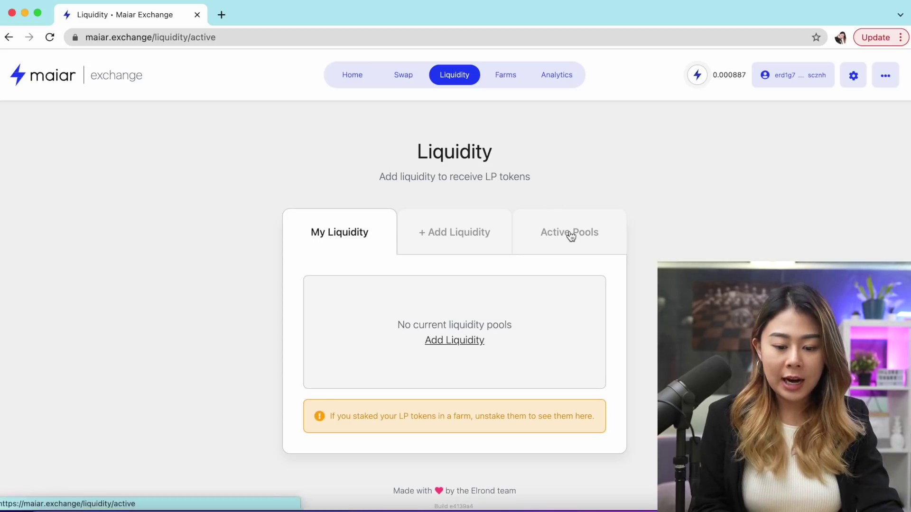
pyautogui.scroll(-1, 571, 236)
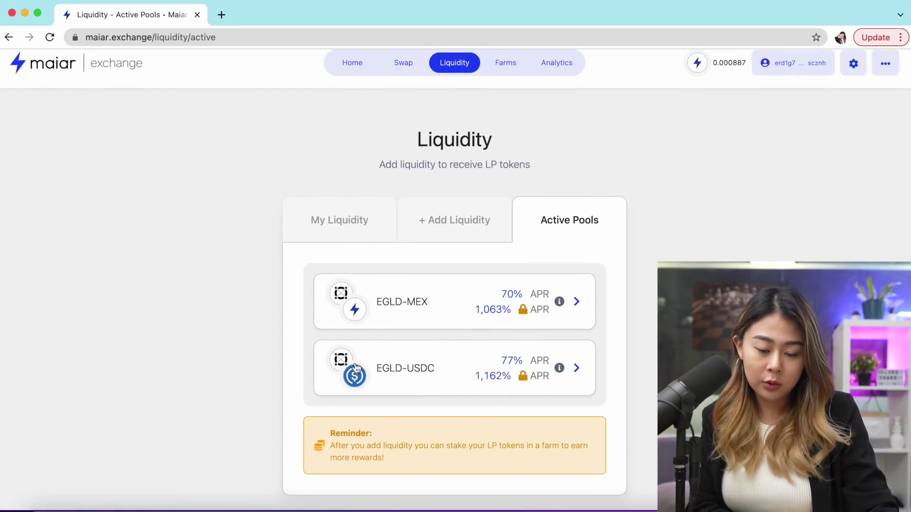
pyautogui.scroll(-1, 578, 361)
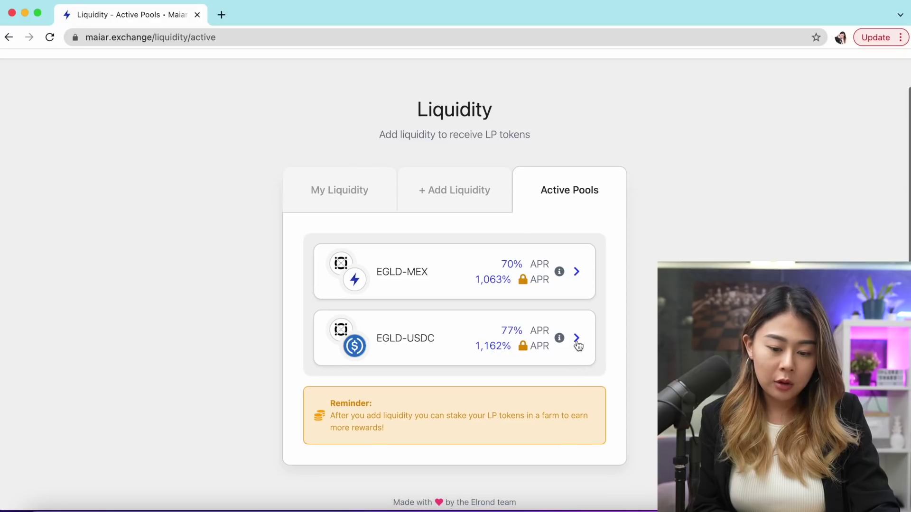
pyautogui.click(576, 339)
pyautogui.scroll(-3, 575, 346)
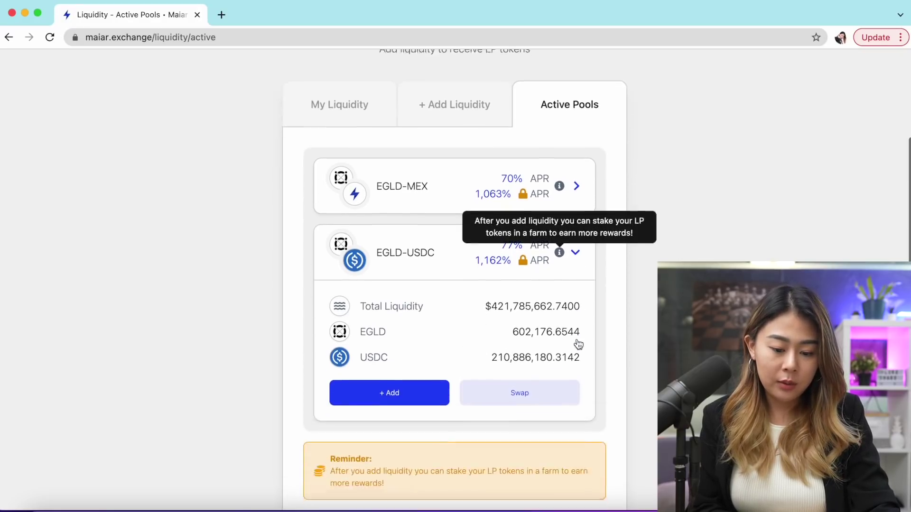
# Deposit the maximum 0.1075 EGLD with 37.6455 USDC and sign each wallet step
pyautogui.click(411, 373)
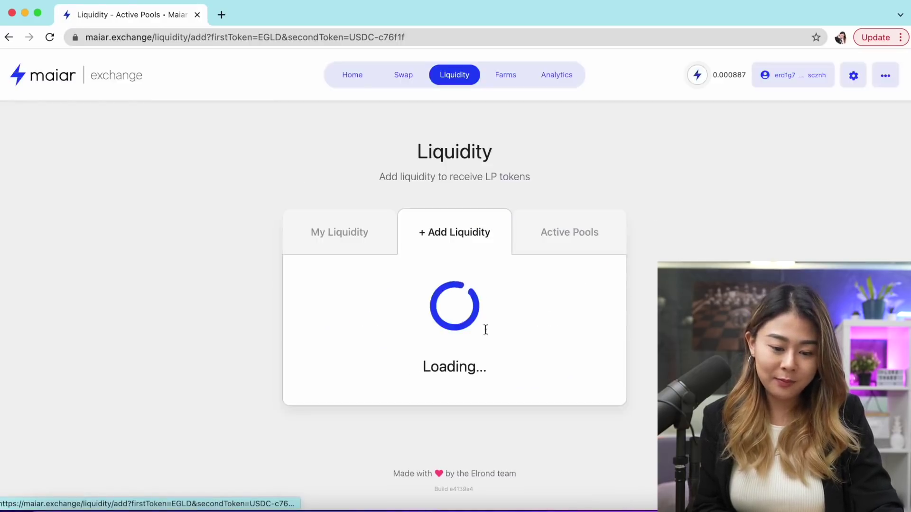
pyautogui.scroll(-3, 484, 327)
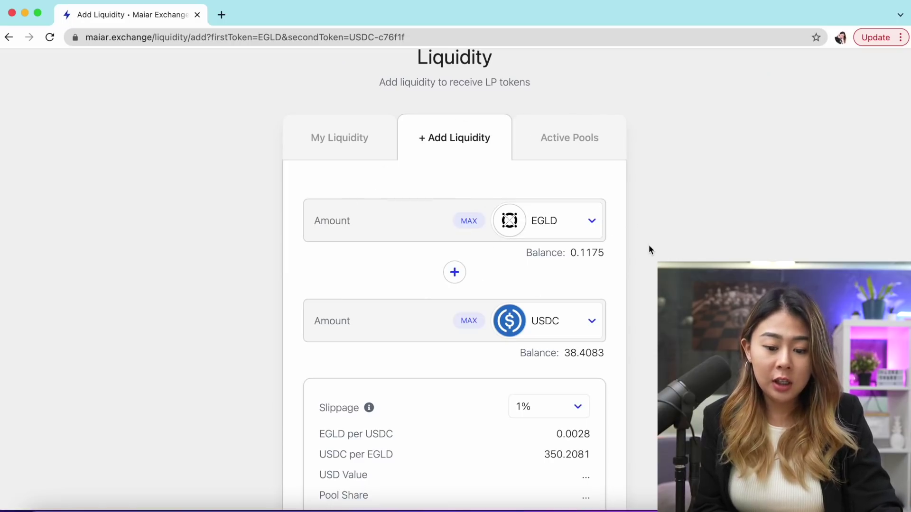
pyautogui.scroll(-1, 629, 341)
pyautogui.scroll(-1, 628, 340)
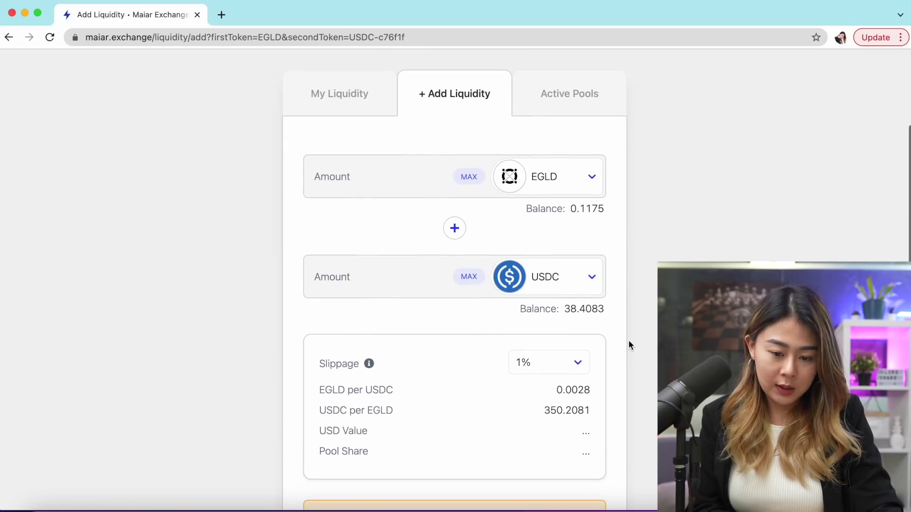
pyautogui.click(470, 179)
pyautogui.scroll(-5, 558, 395)
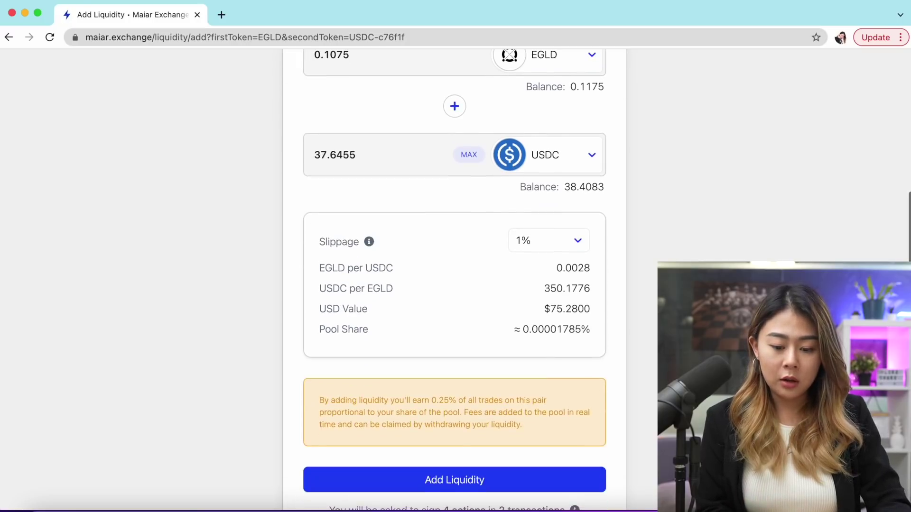
pyautogui.click(558, 397)
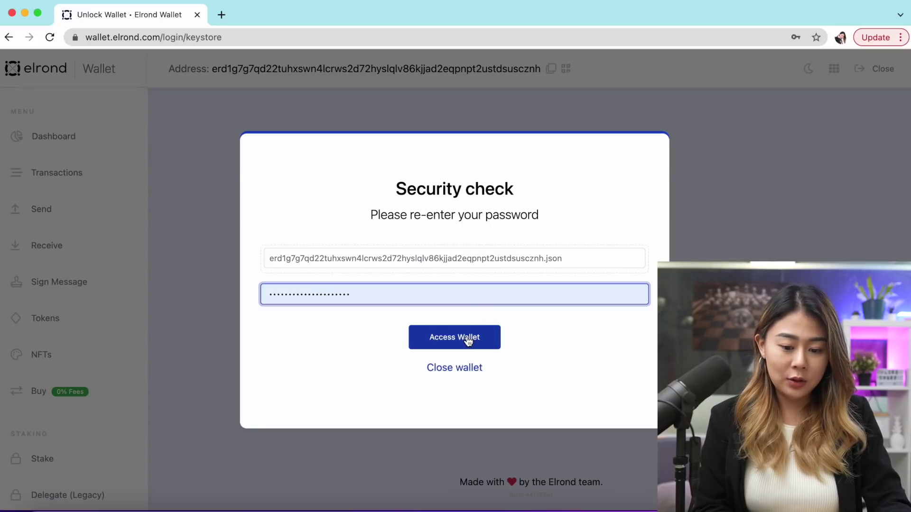
pyautogui.click(468, 339)
pyautogui.click(482, 407)
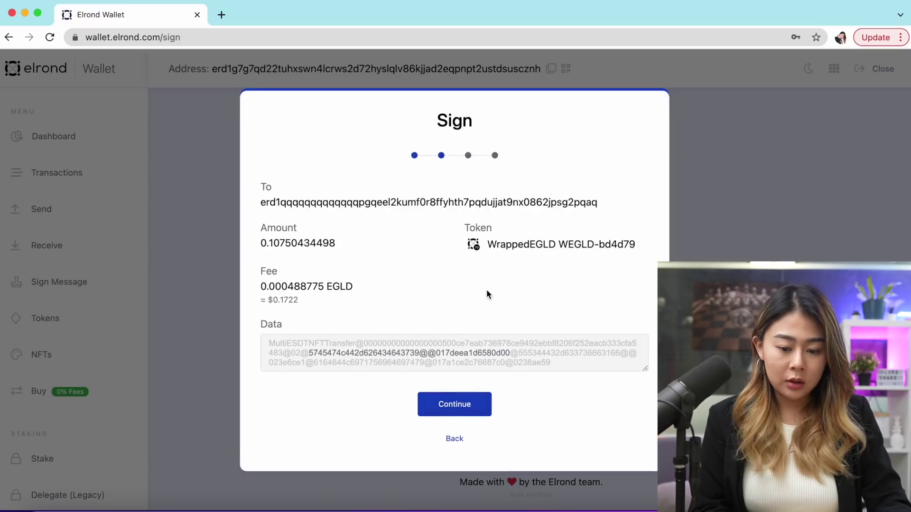
pyautogui.click(466, 408)
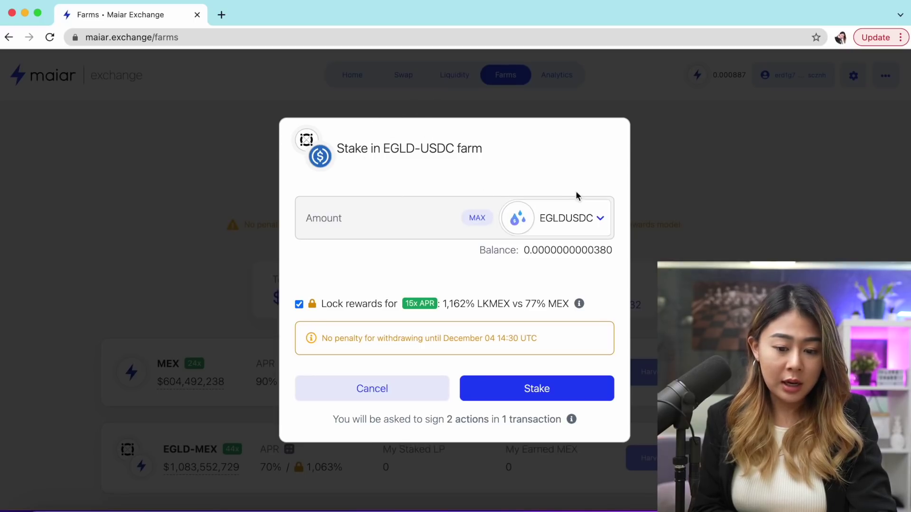
# Stake the maximum EGLD-USDC LP balance in the farm and sign the enterFarm transaction
pyautogui.click(479, 219)
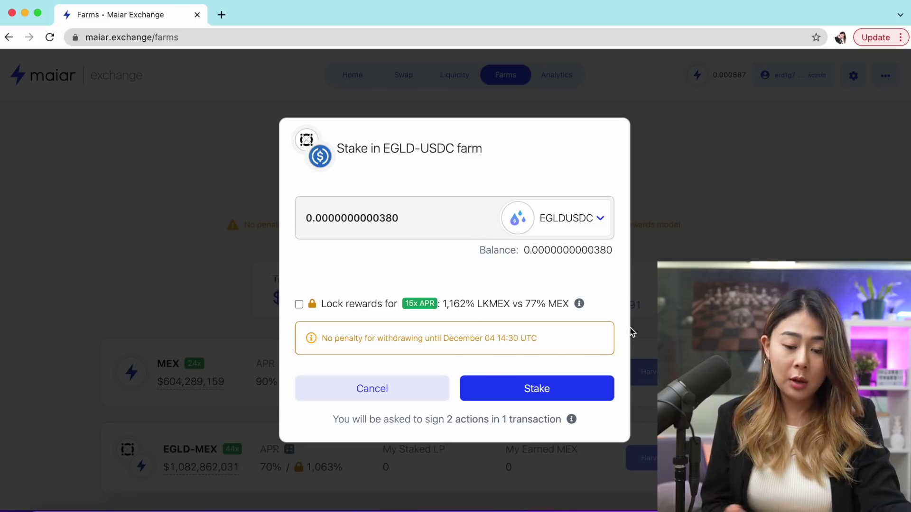
pyautogui.click(536, 392)
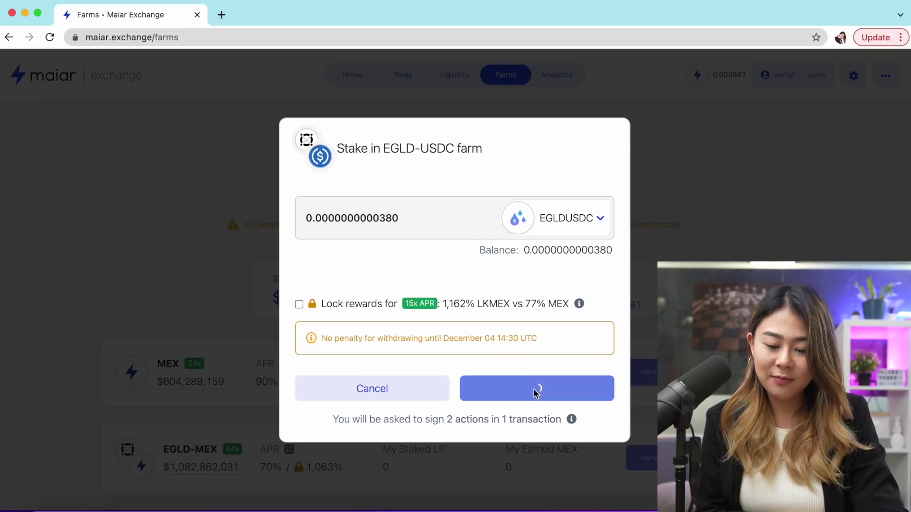
pyautogui.click(488, 345)
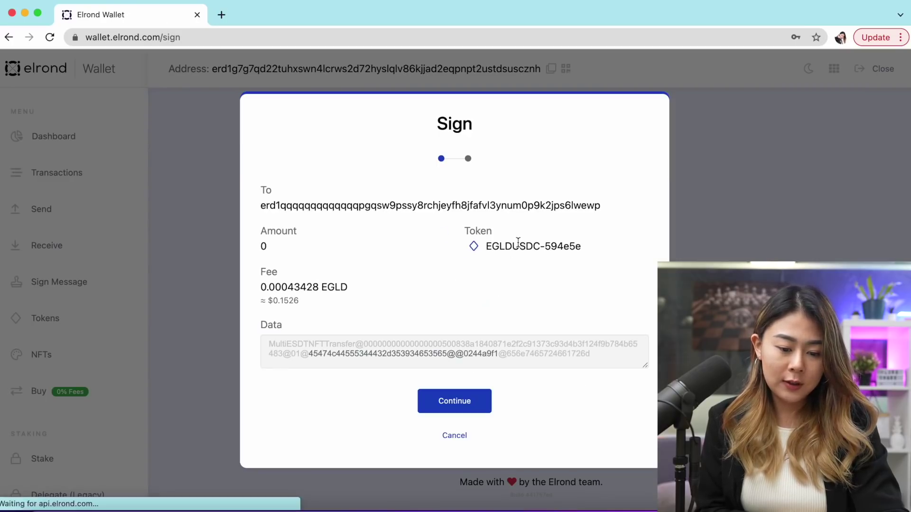
pyautogui.click(444, 401)
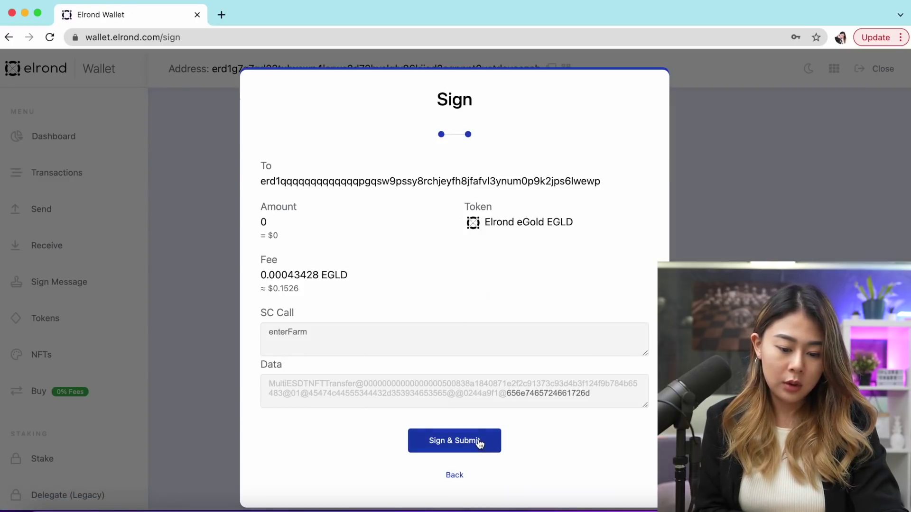
pyautogui.click(480, 442)
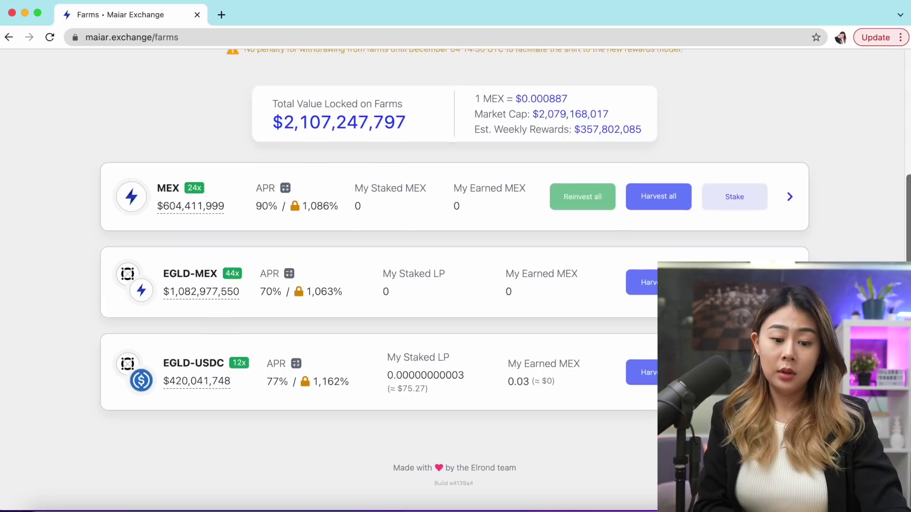